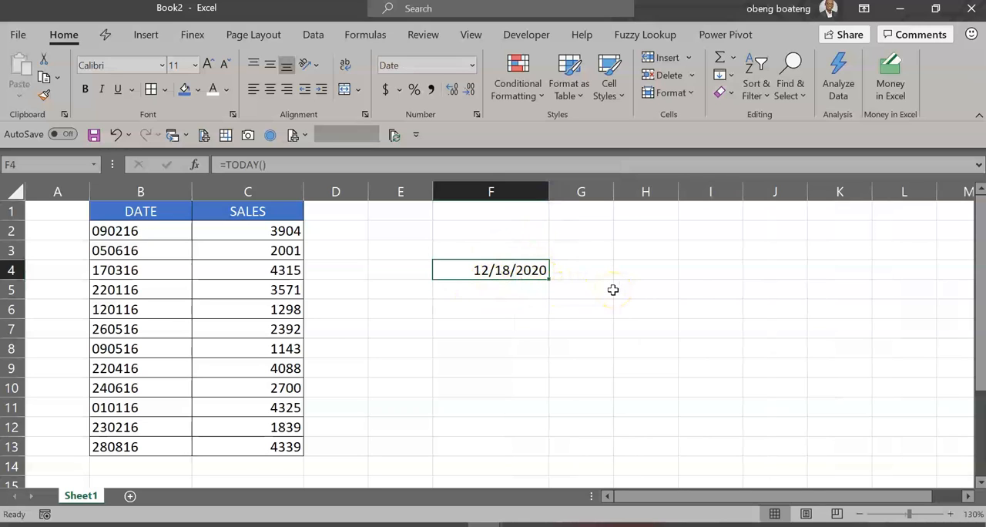
Step: Enter 31/12/2020 in cell F6 and widen column F slightly
left_click(521, 310)
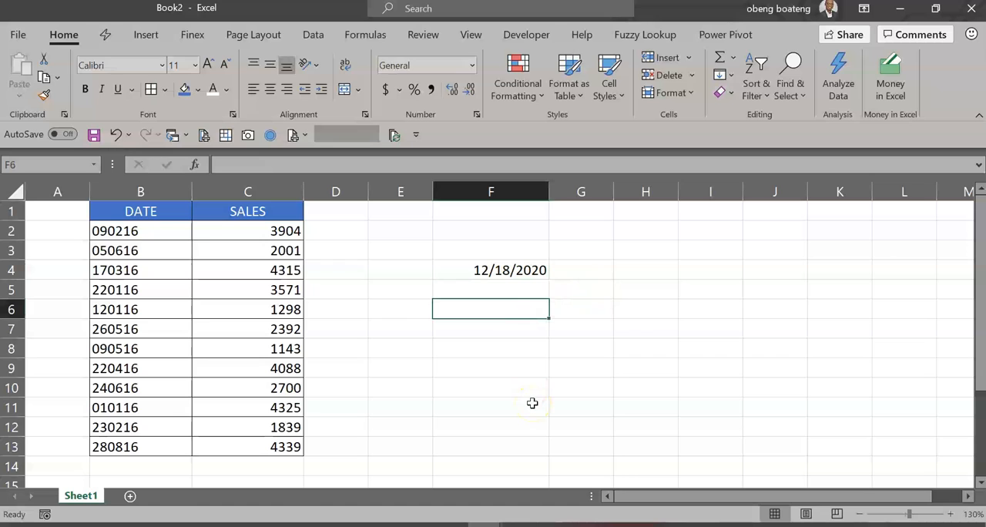
type("31/12")
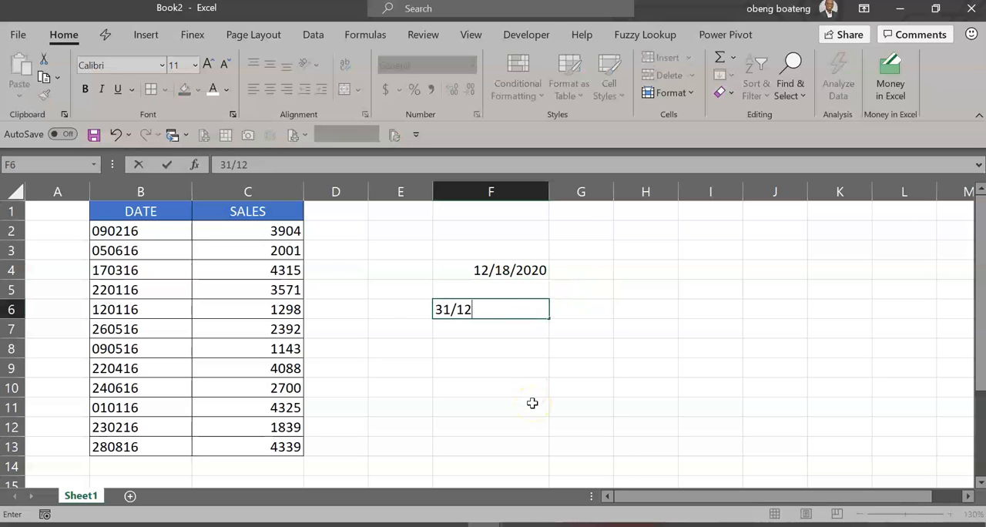
type("/2020")
key("Return")
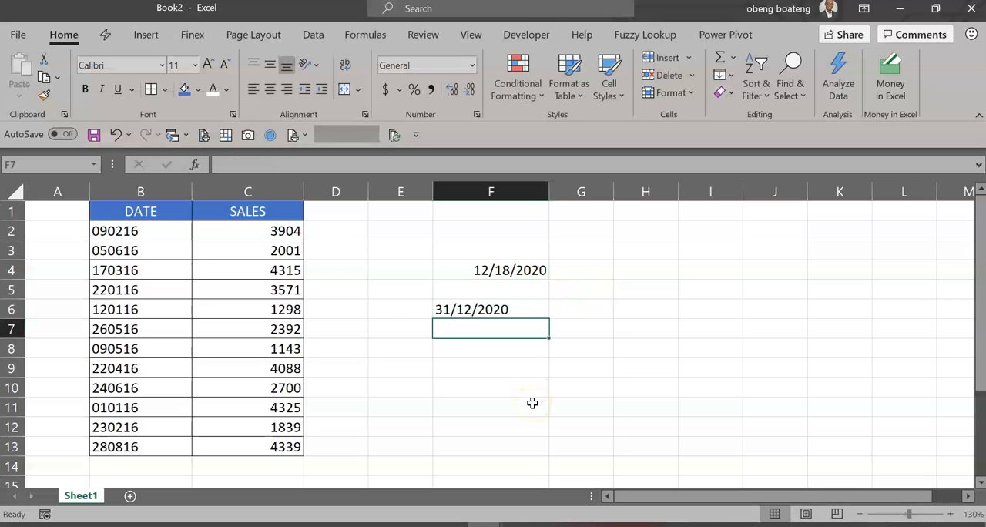
left_click_drag(549, 197, 574, 196)
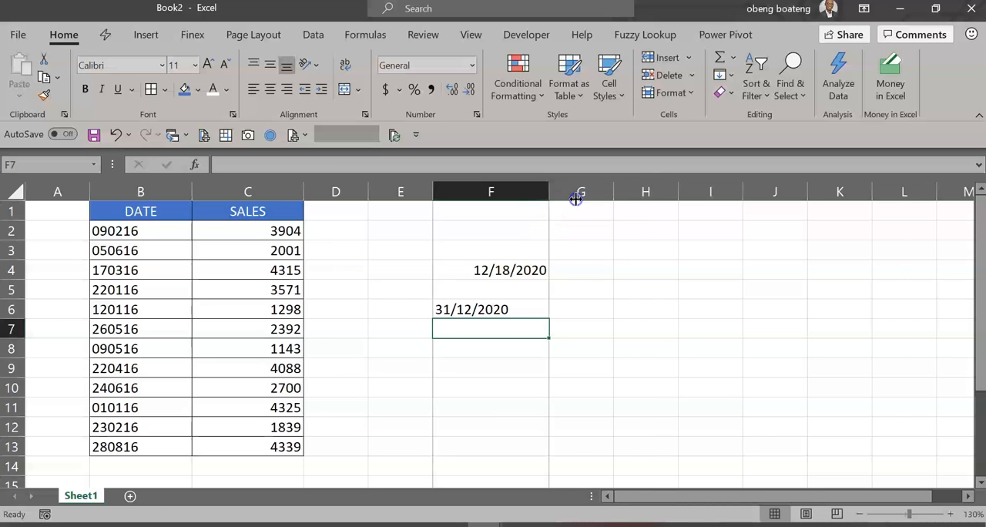
left_click(513, 304)
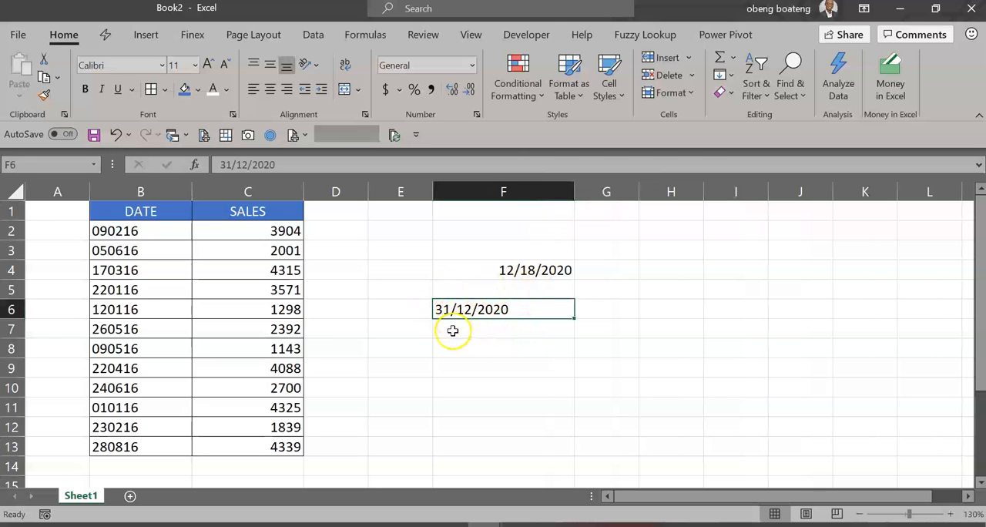
left_click(453, 330)
Step: Label the date in F4 with the format mm/dd/yyyy in cell G4 and fit column G to its contents
left_click(582, 274)
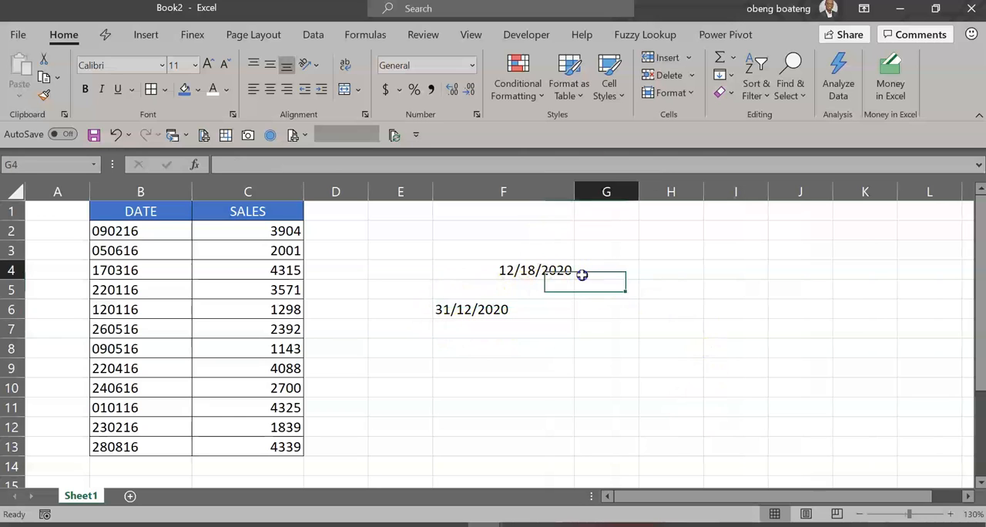
type("mm/dd/yyyy")
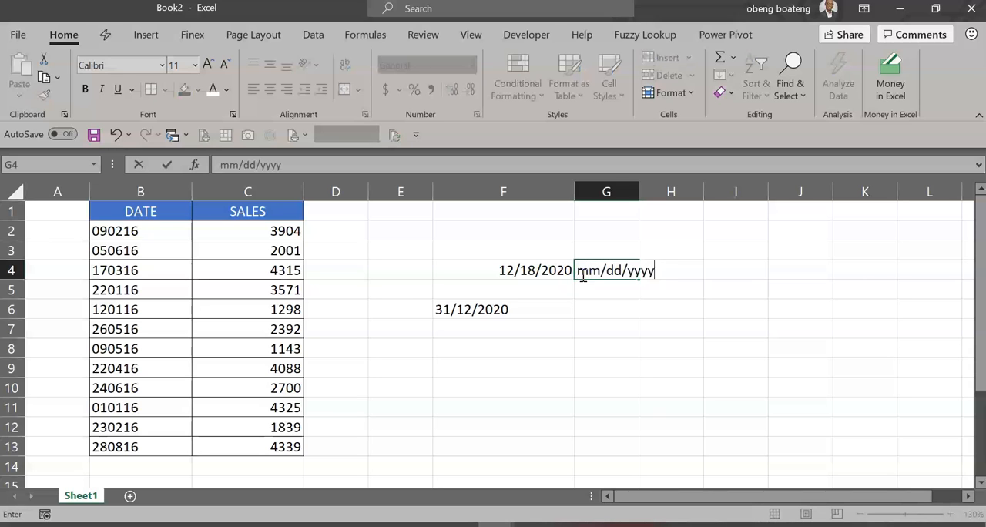
key("Return")
double_click(639, 192)
Step: Compare the day-first entry in F6 with the date in F4 and its format label in G4
left_click(490, 312)
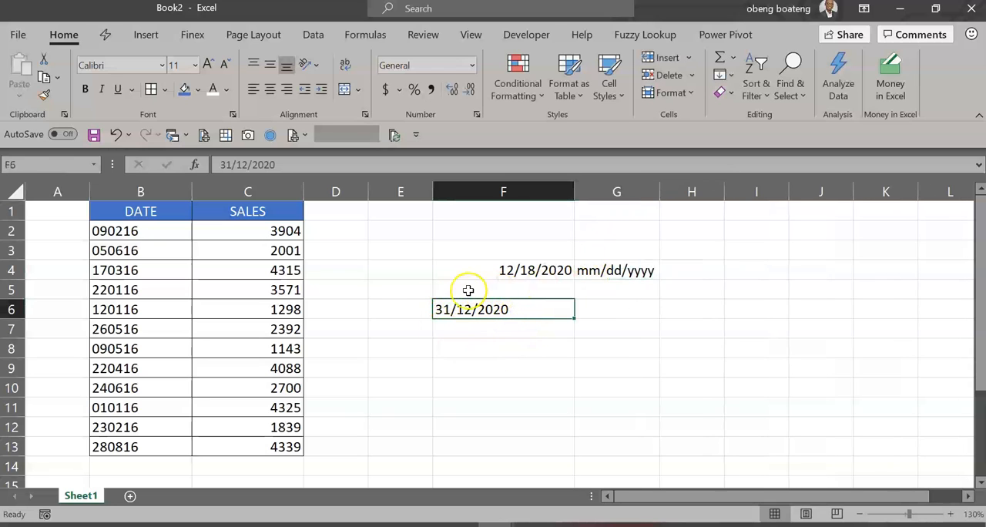
left_click(454, 326)
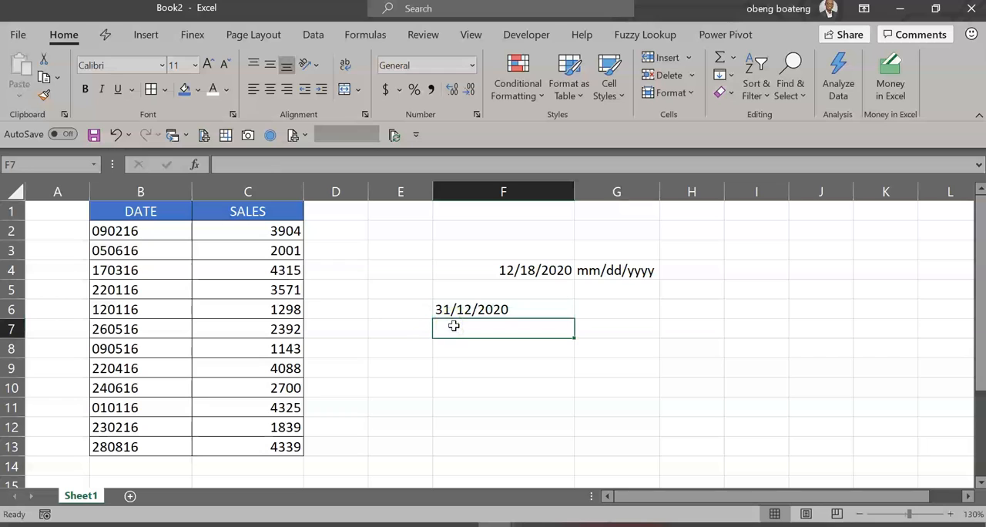
left_click(605, 273)
left_click(604, 308)
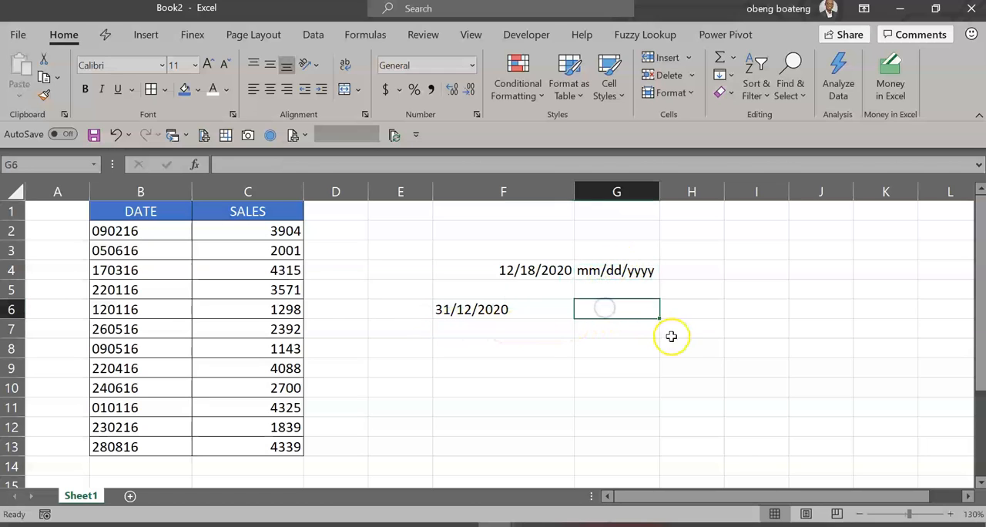
left_click(522, 315)
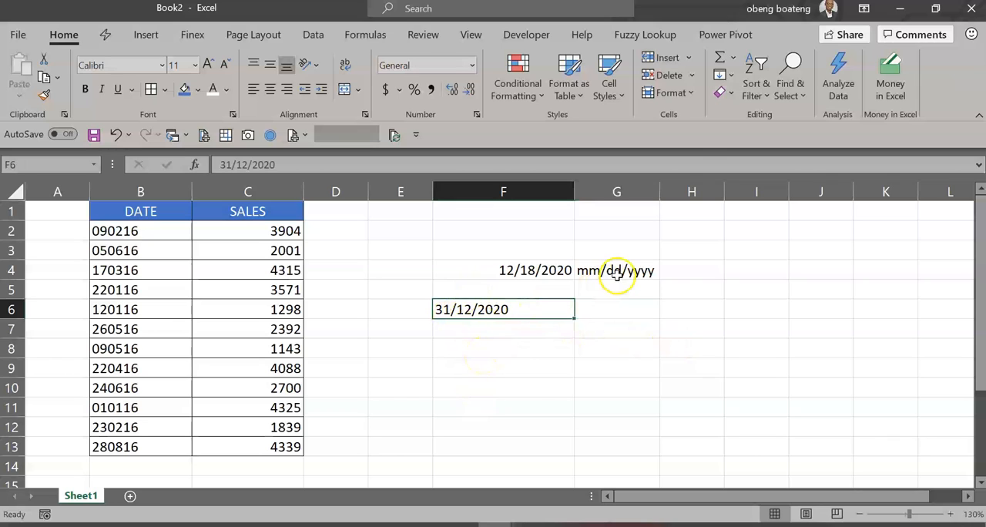
left_click(629, 326)
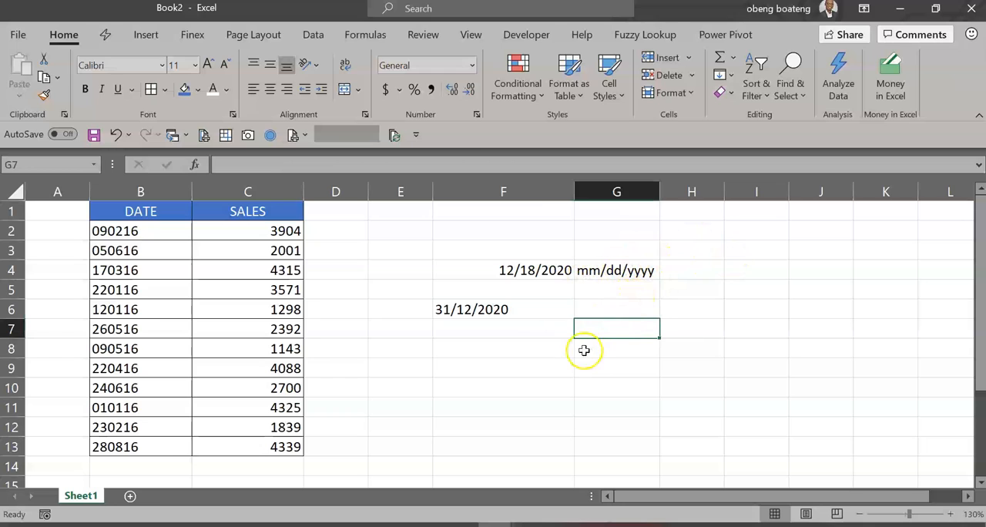
left_click(509, 333)
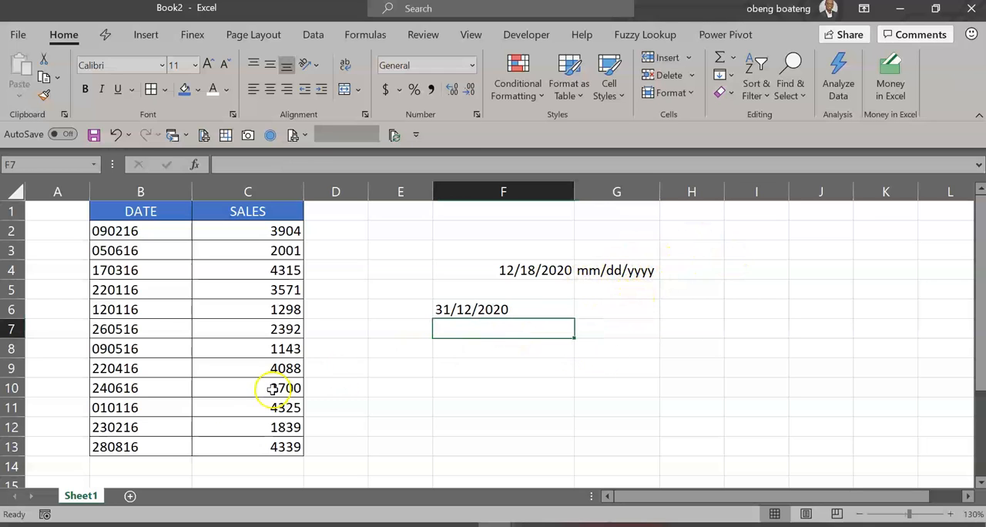
Step: Enter the date code from B12 in month-first order as 02/23/16 in cell E12 and widen column E
left_click(185, 426)
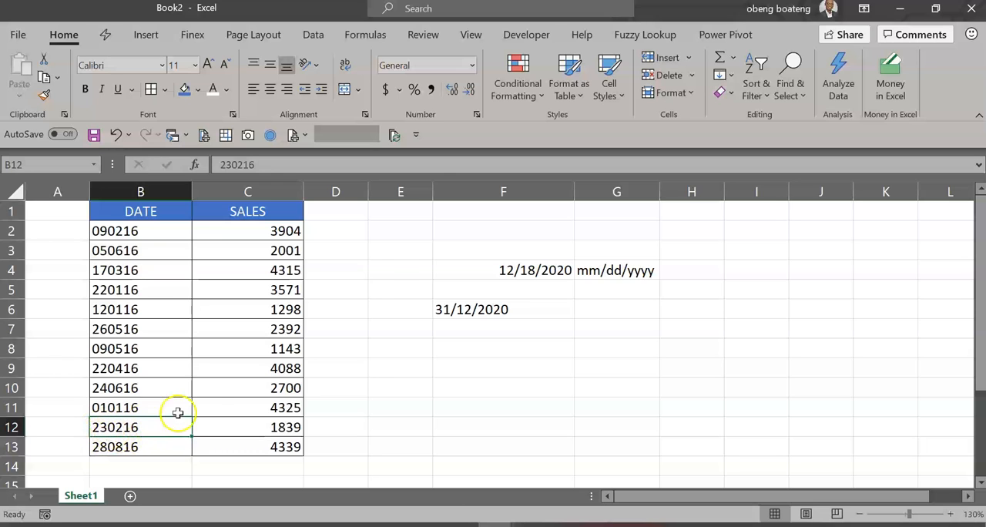
left_click(537, 269)
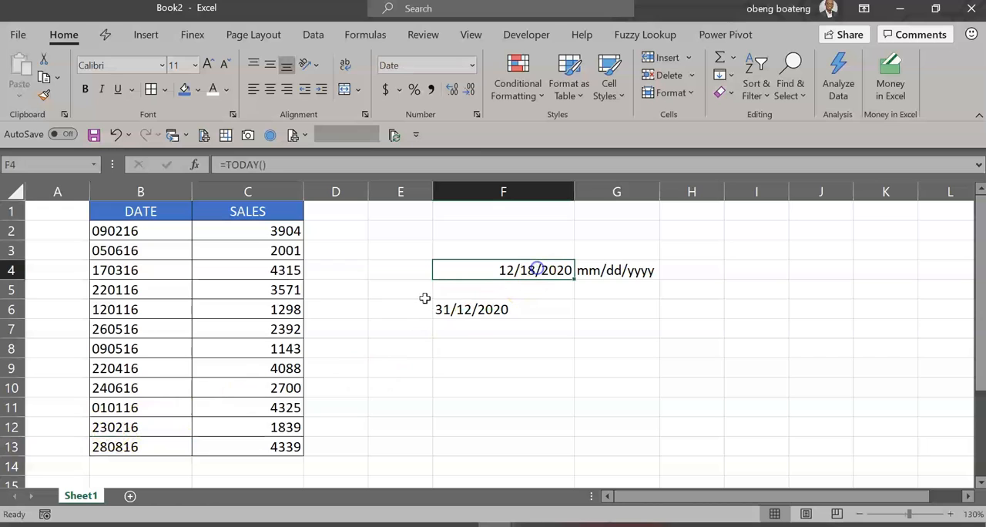
left_click(130, 426)
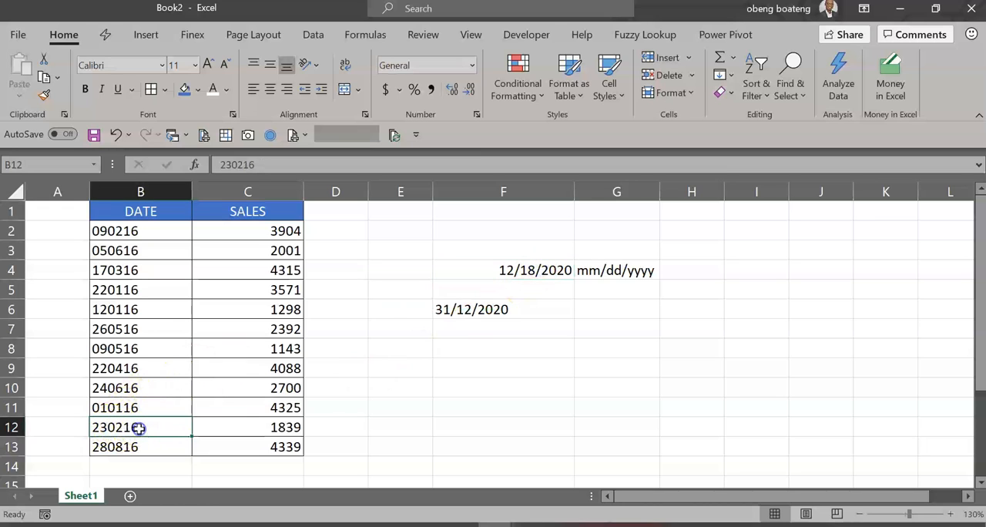
left_click(377, 426)
type("02/23/")
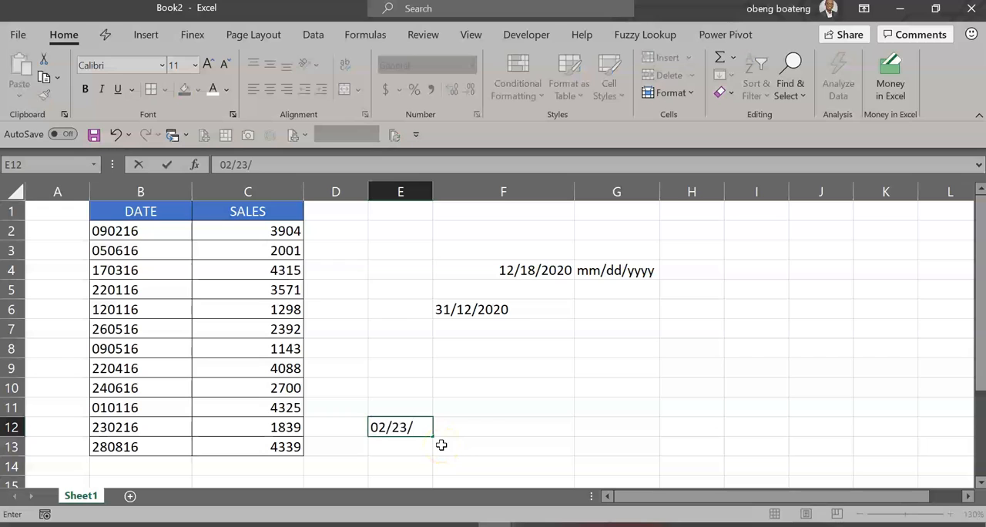
type("16")
key("Return")
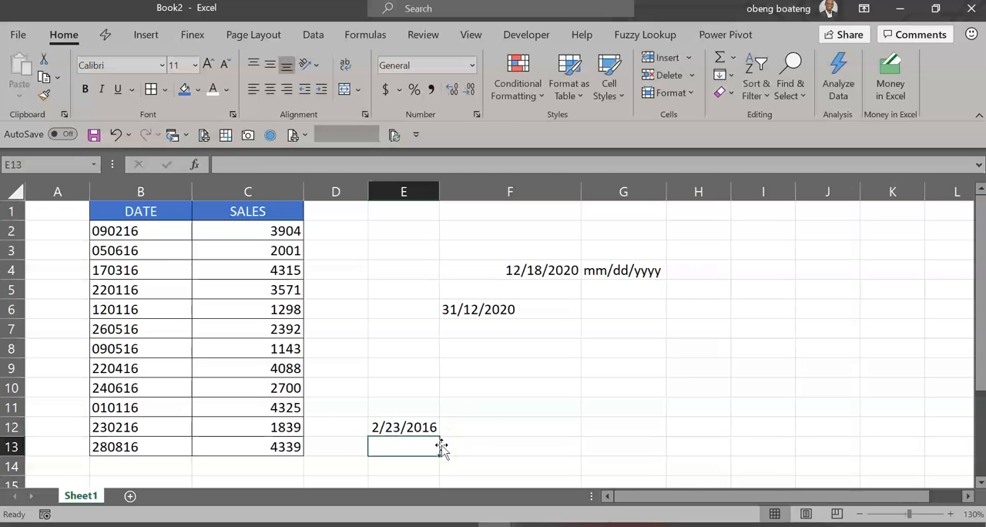
left_click(420, 429)
left_click_drag(441, 177, 505, 177)
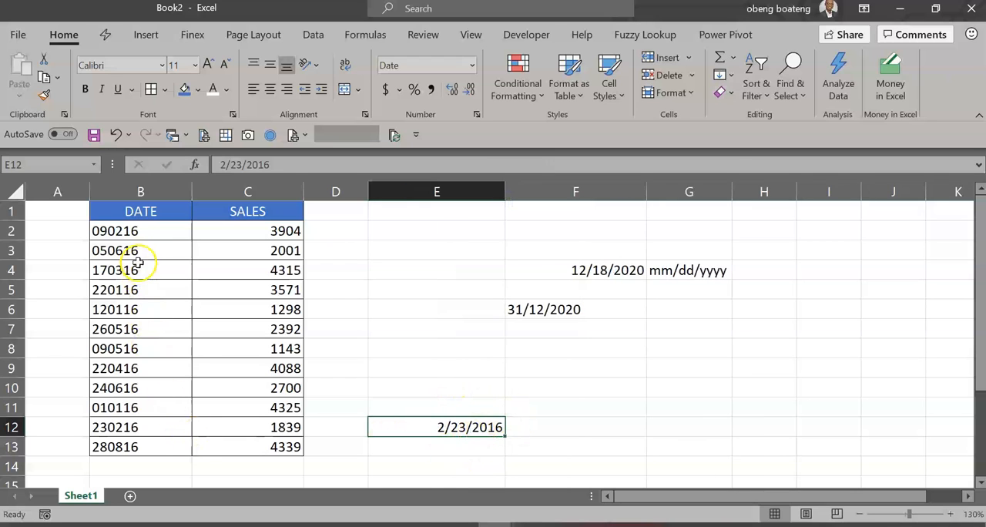
left_click_drag(139, 230, 159, 448)
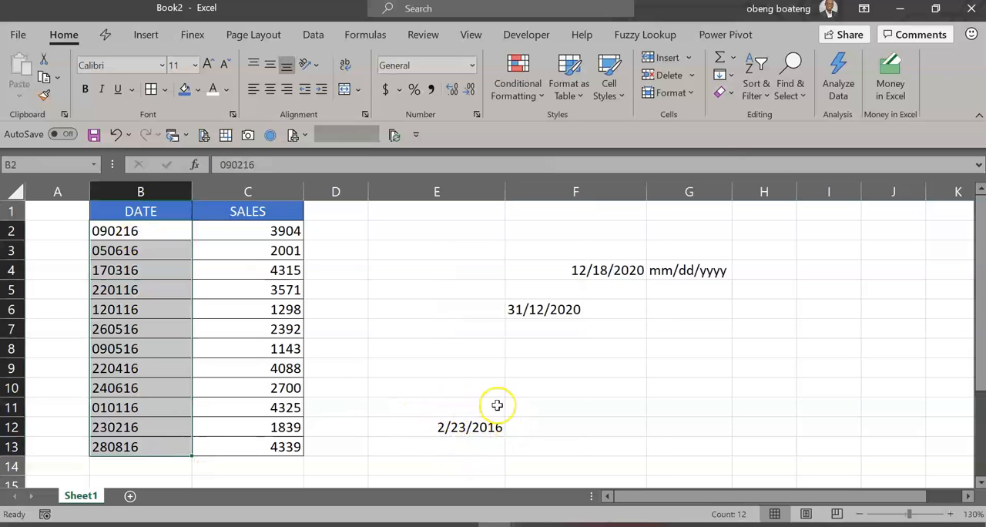
left_click(149, 303)
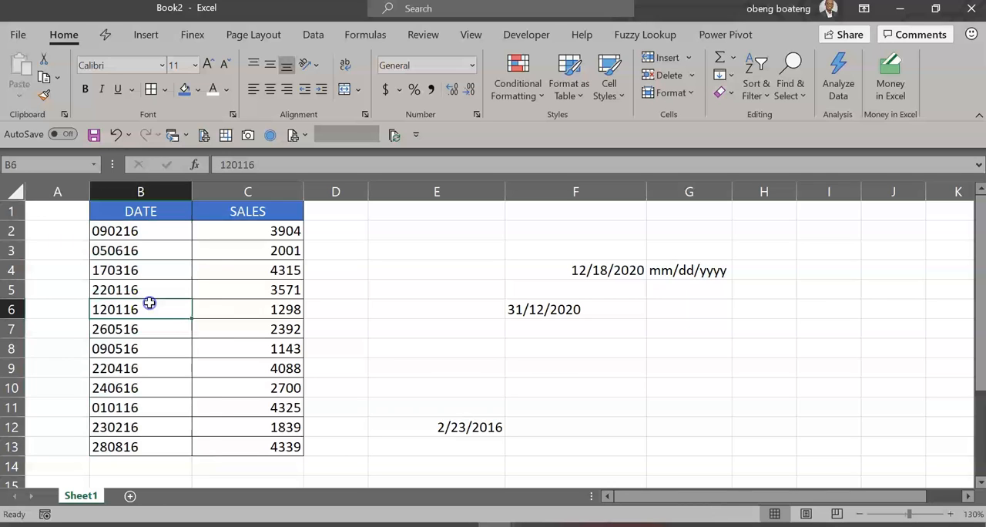
left_click(234, 283)
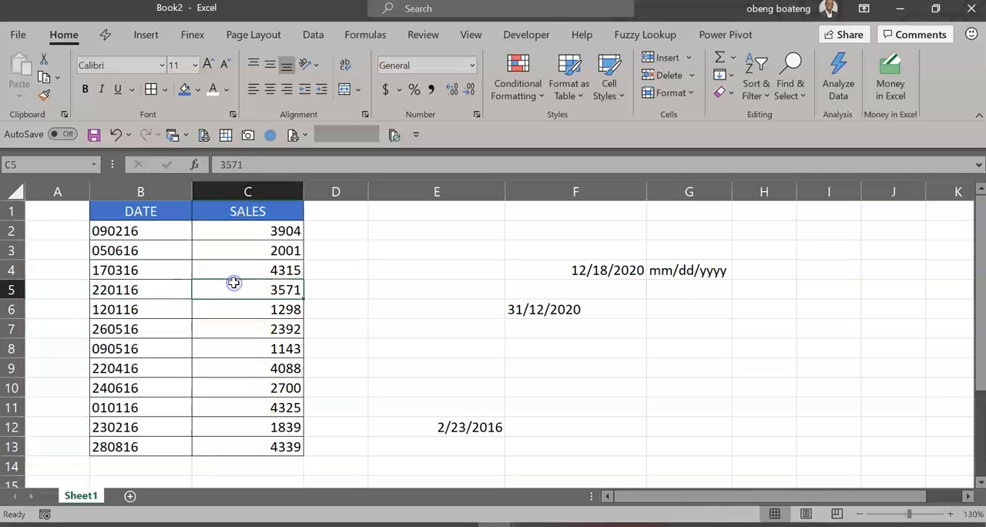
left_click(163, 248)
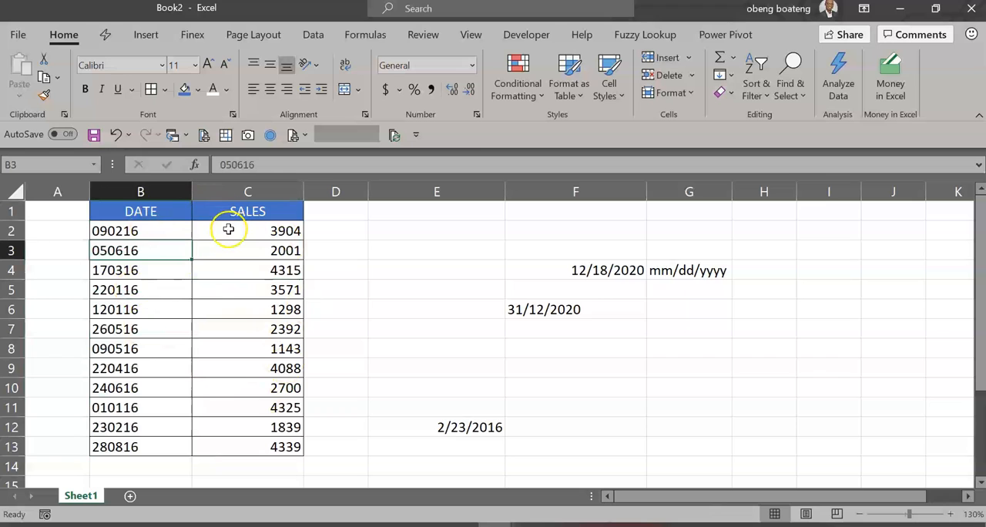
Step: Load the DATE and SALES range B1:C13 into the Power Query Editor as a table with headers
left_click(181, 228)
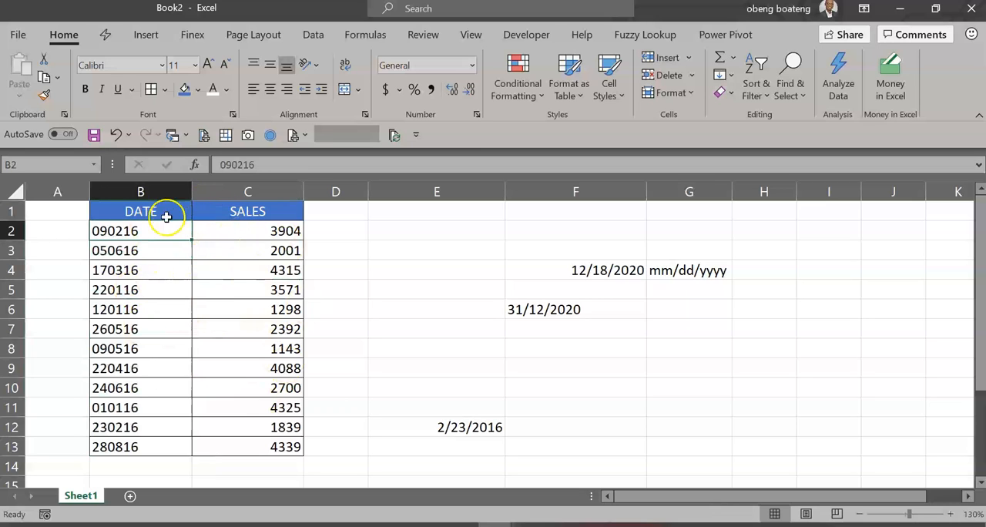
left_click(312, 34)
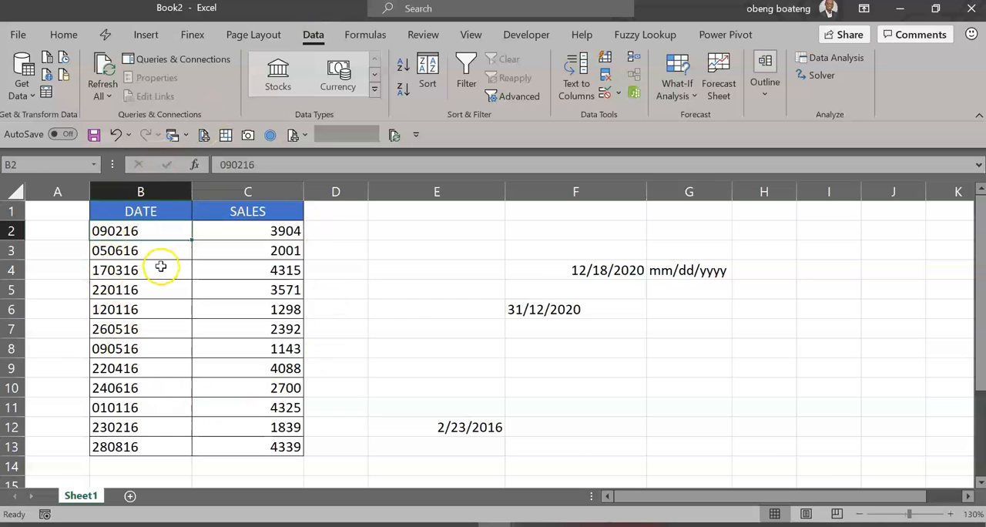
left_click(46, 91)
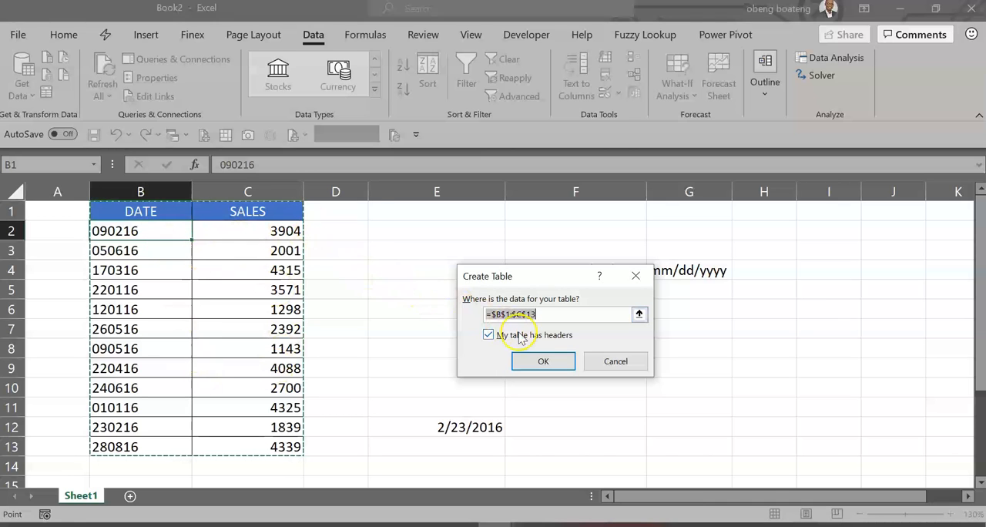
left_click(543, 361)
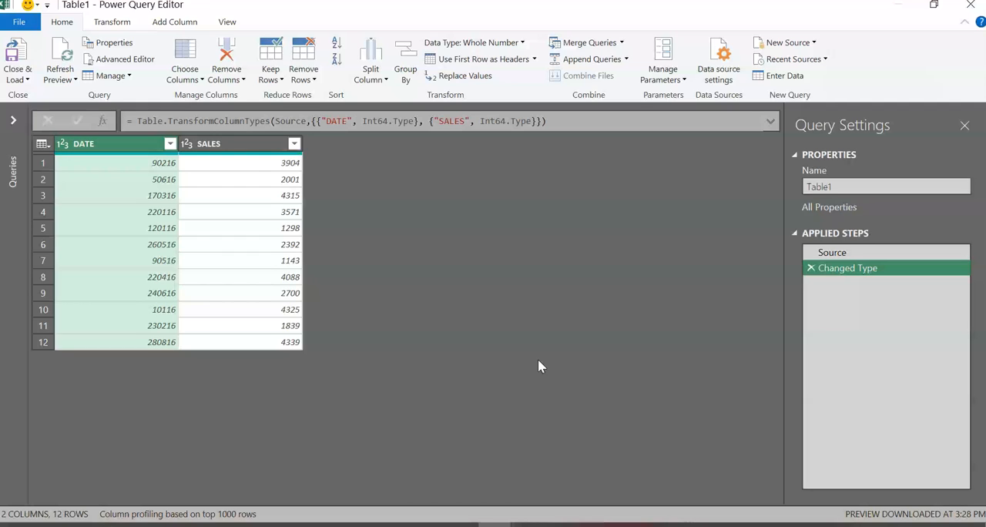
Step: Compare the Source and Changed Type query steps and delete the Changed Type step
left_click(832, 252)
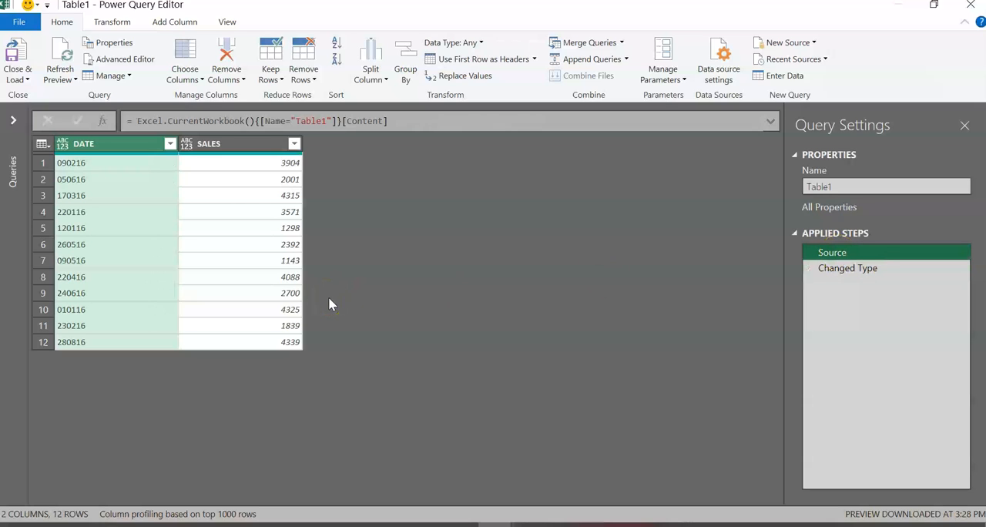
left_click(880, 269)
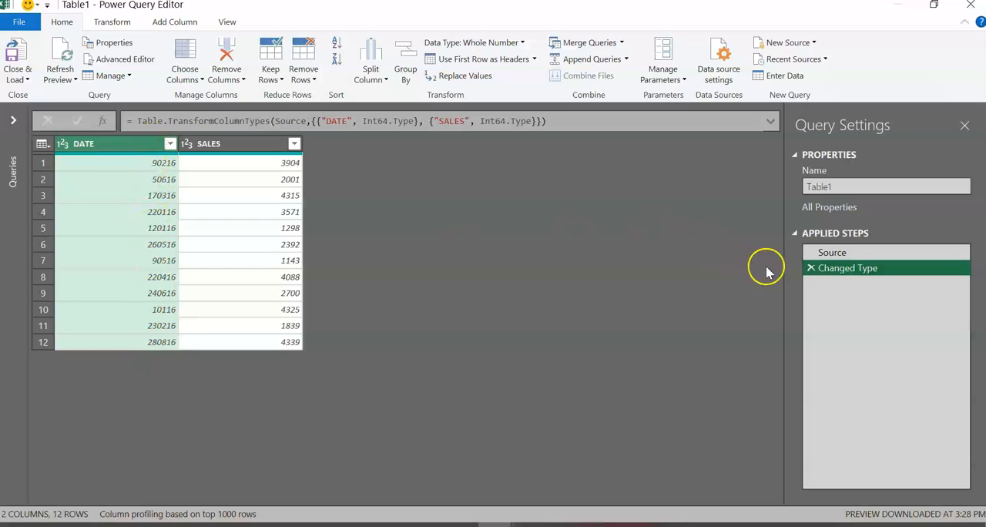
left_click(811, 268)
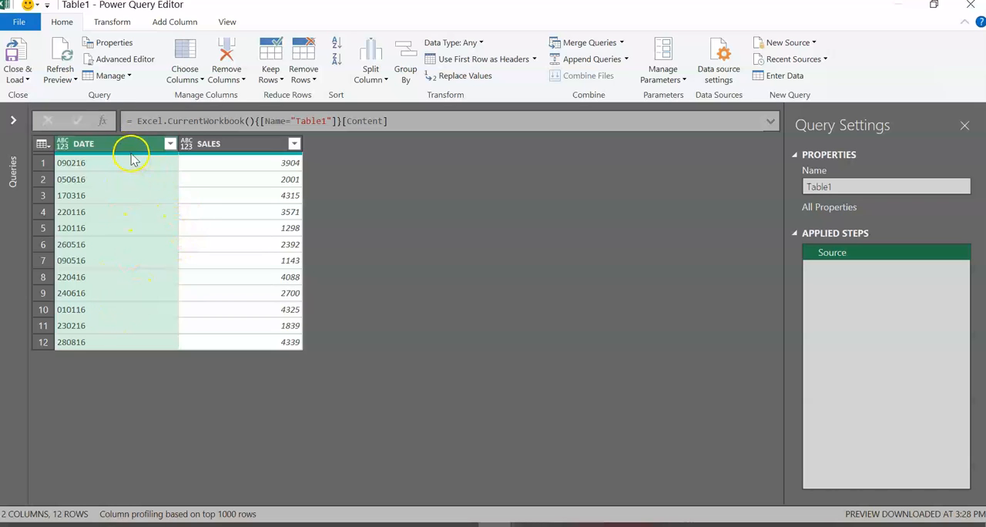
Step: Add a column from examples based on all columns, giving 02/09/16 and 06/05/16 as samples for the first two rows
left_click(178, 25)
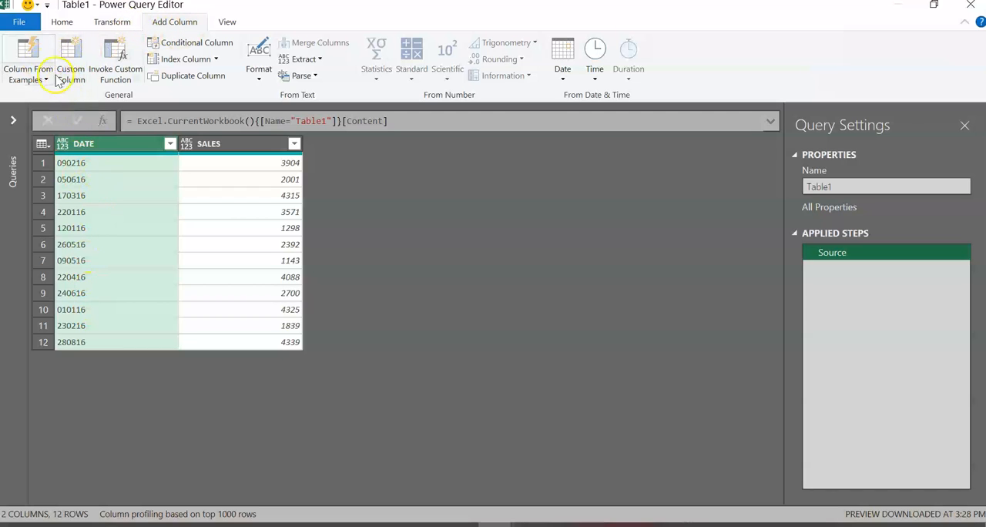
left_click(33, 51)
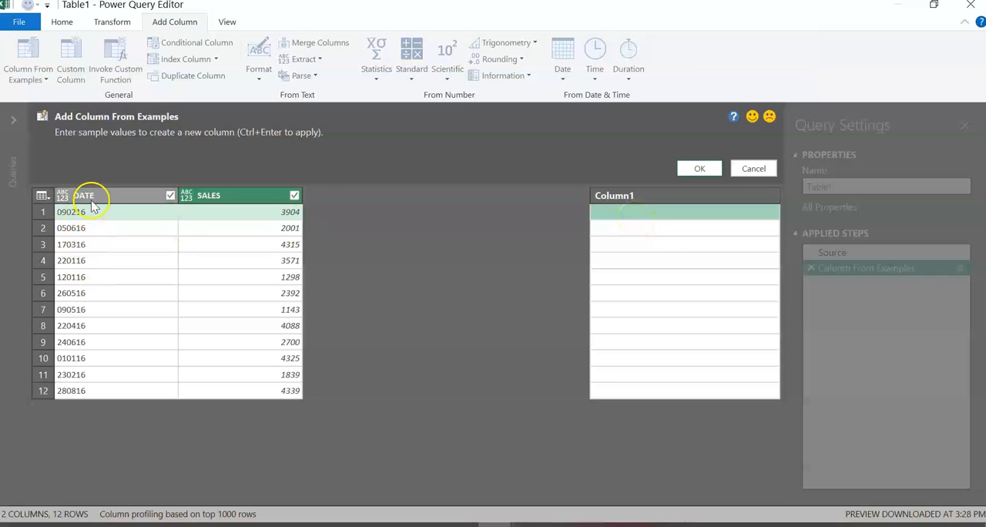
left_click(626, 220)
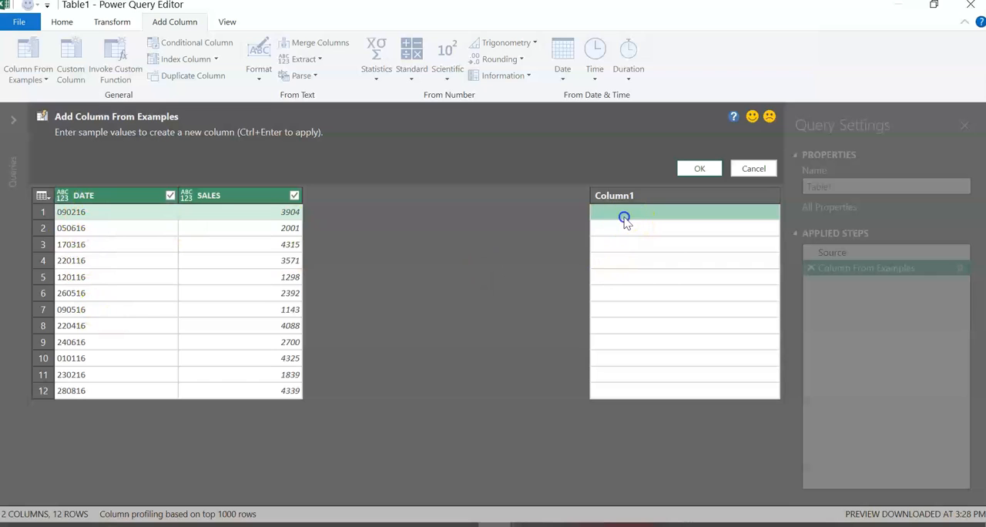
type("02/09/16")
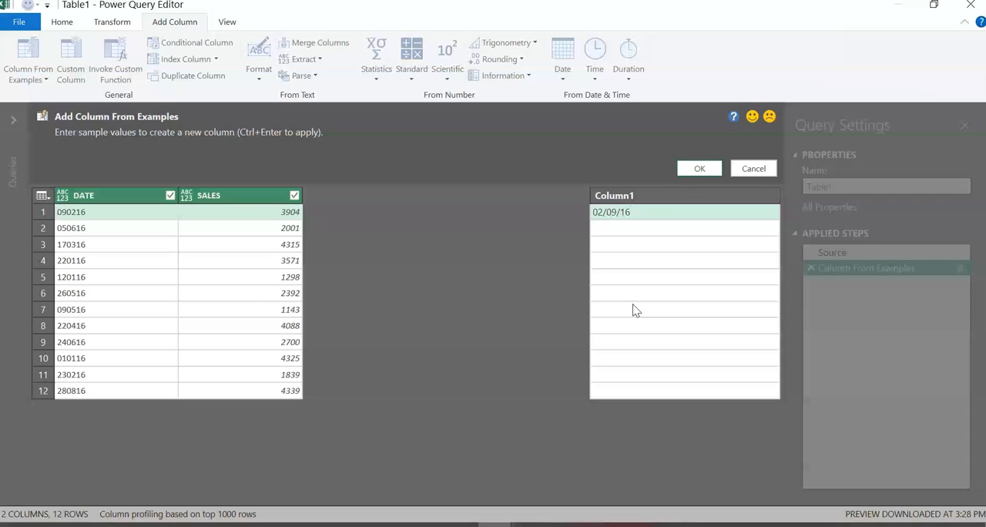
key("Return")
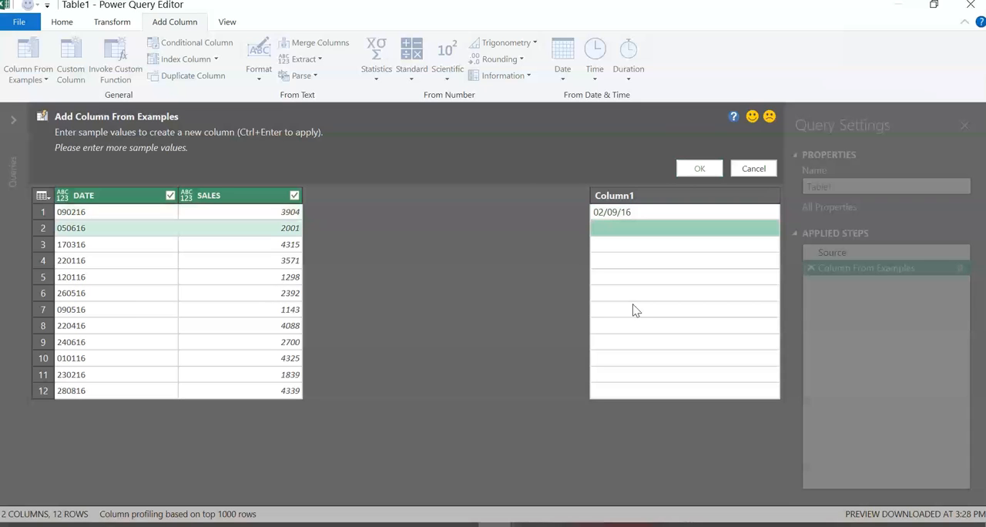
type("06/05/16")
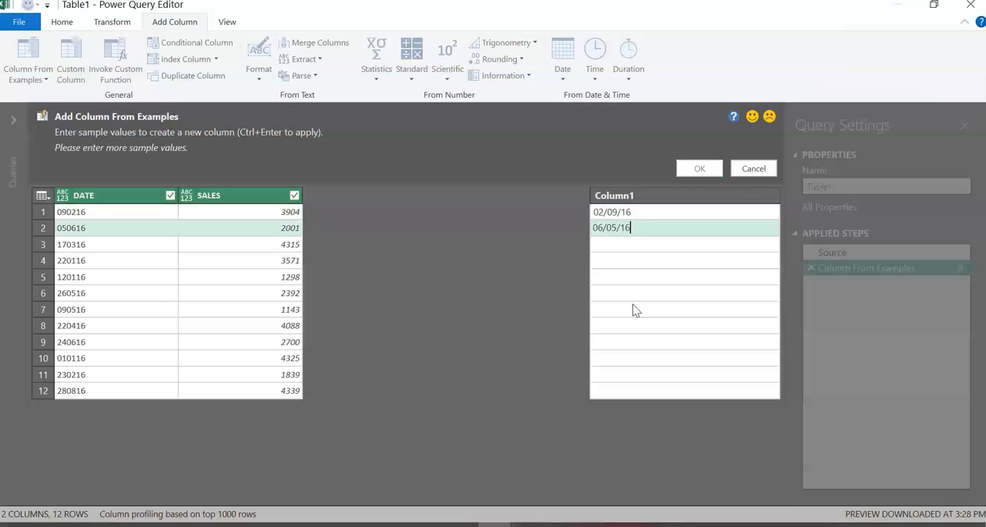
key("Return")
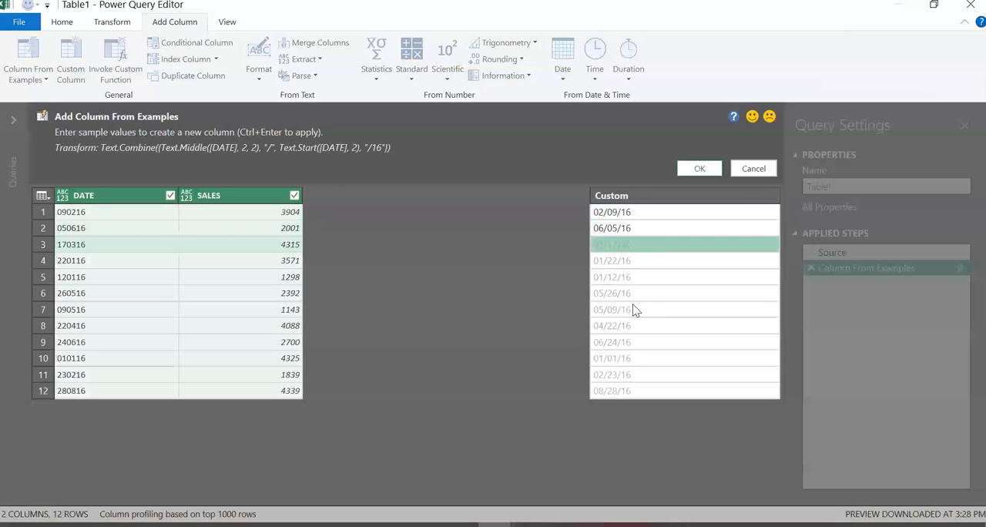
left_click(698, 169)
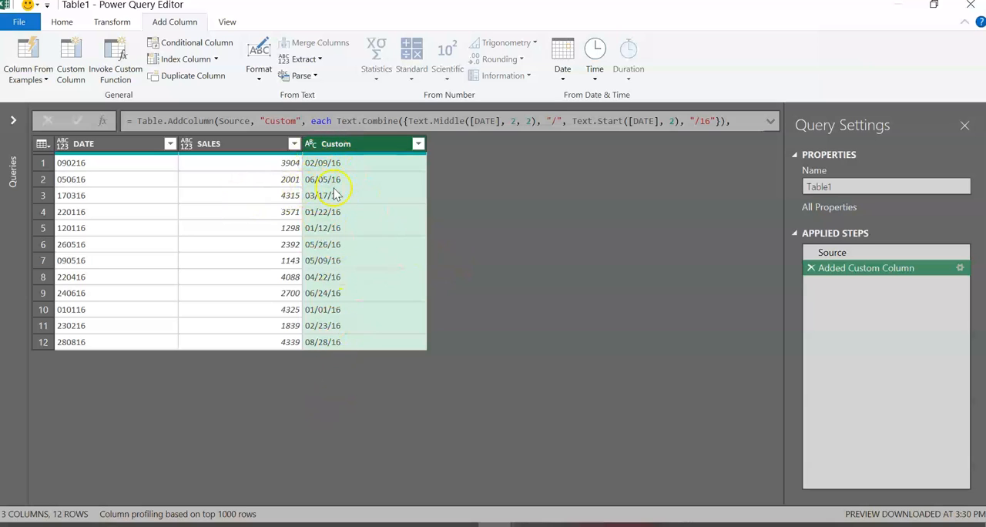
Step: Set the data type of the Custom column to Date and remove the original DATE column
left_click(312, 147)
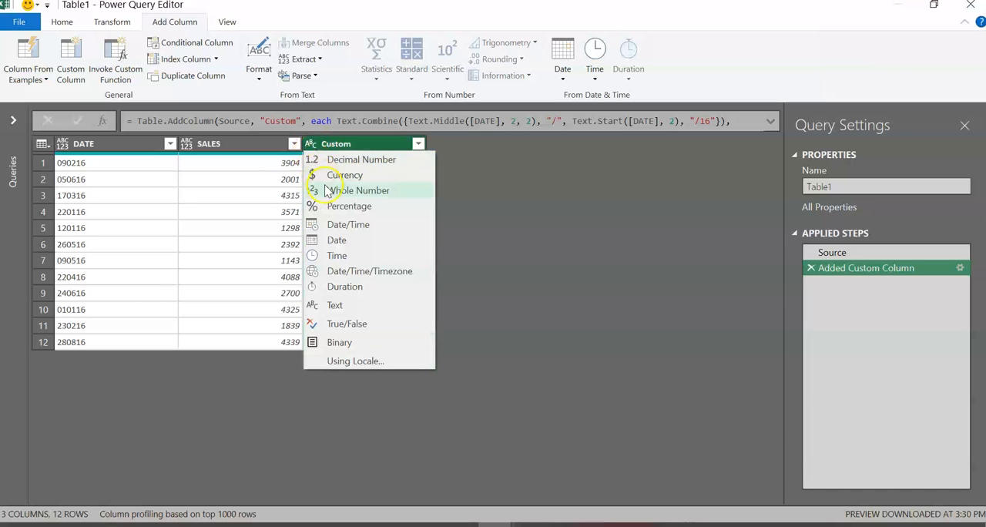
left_click(334, 240)
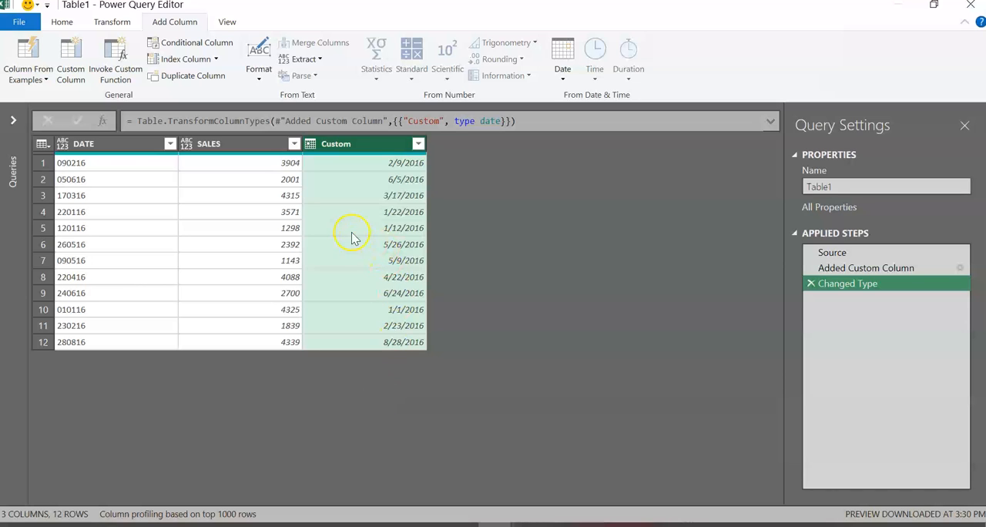
left_click(105, 148)
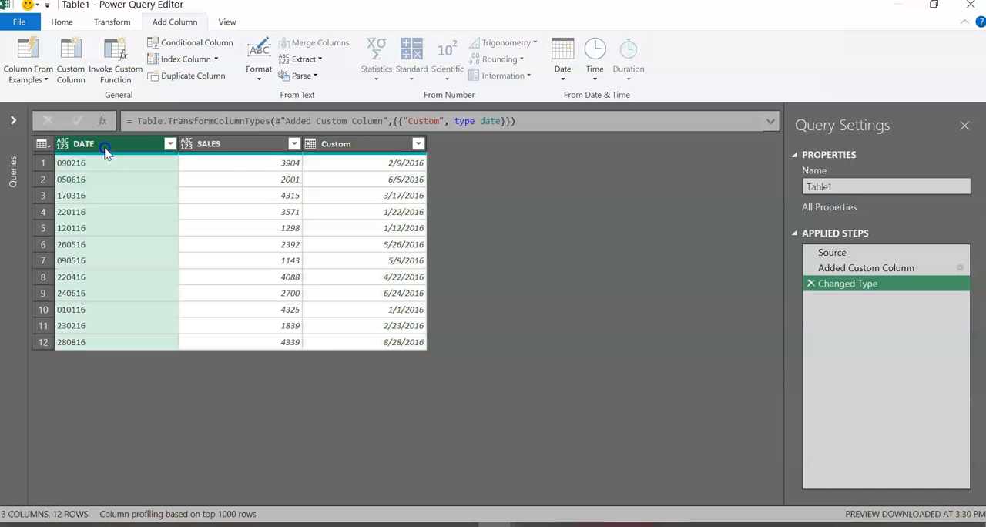
right_click(105, 148)
left_click(139, 176)
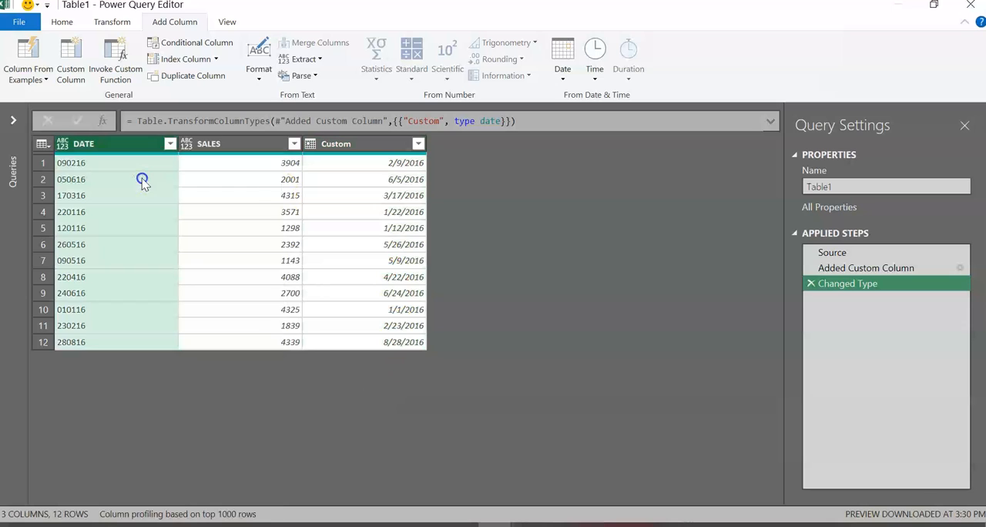
Step: Move the Custom column in front of SALES and rename it Date
left_click(231, 145)
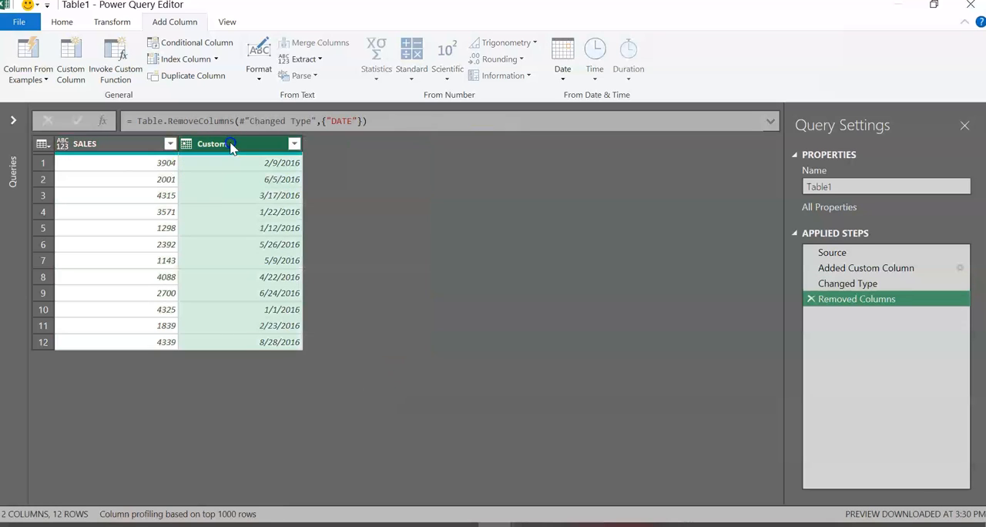
left_click_drag(231, 145, 100, 149)
double_click(98, 145)
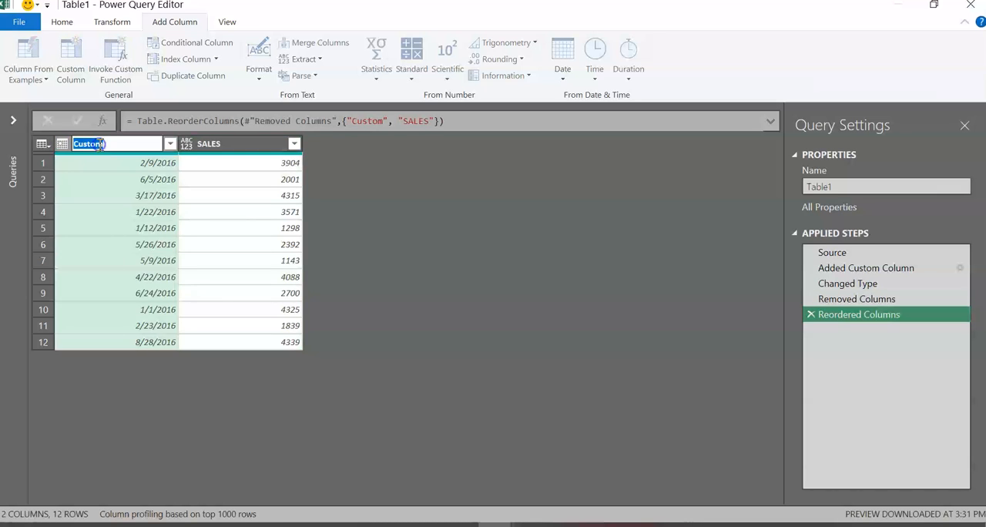
type("Date")
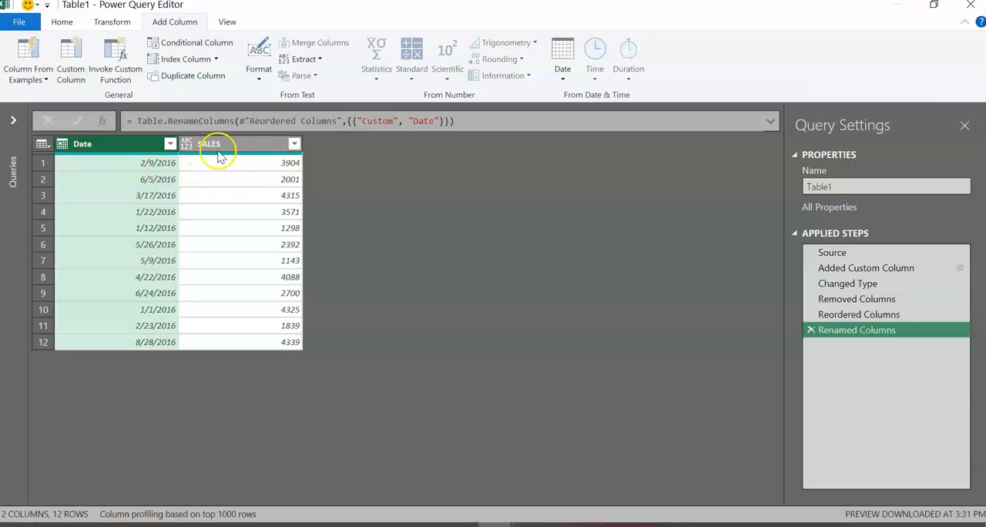
Step: Set the data type of the SALES column to Decimal Number
left_click(187, 144)
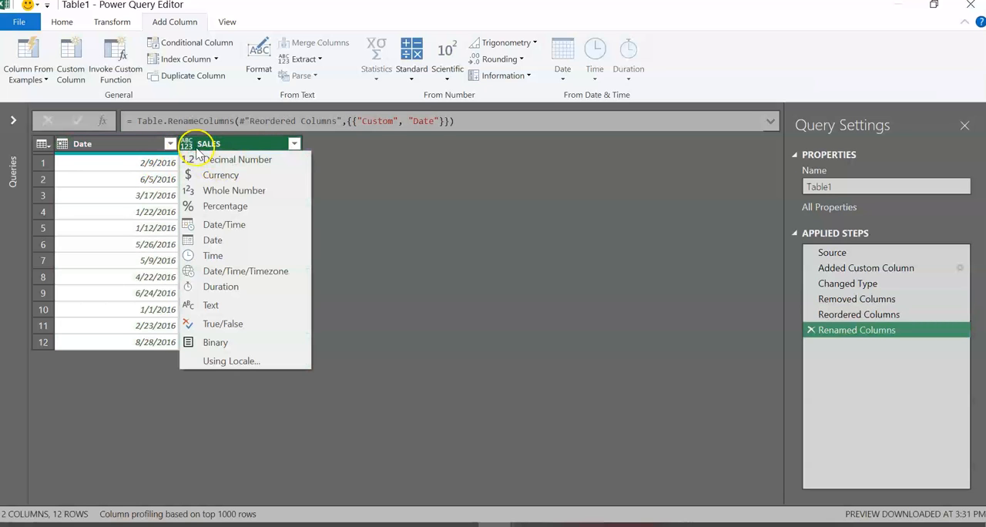
left_click(238, 160)
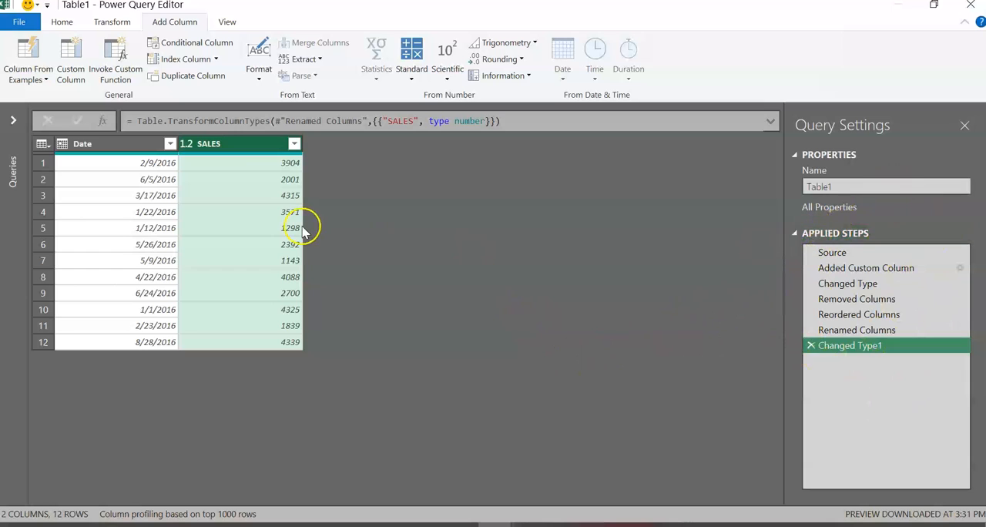
Step: Close the query and load it as a table to cell H1 of the existing Sheet1, and dismiss the queries list
left_click(66, 24)
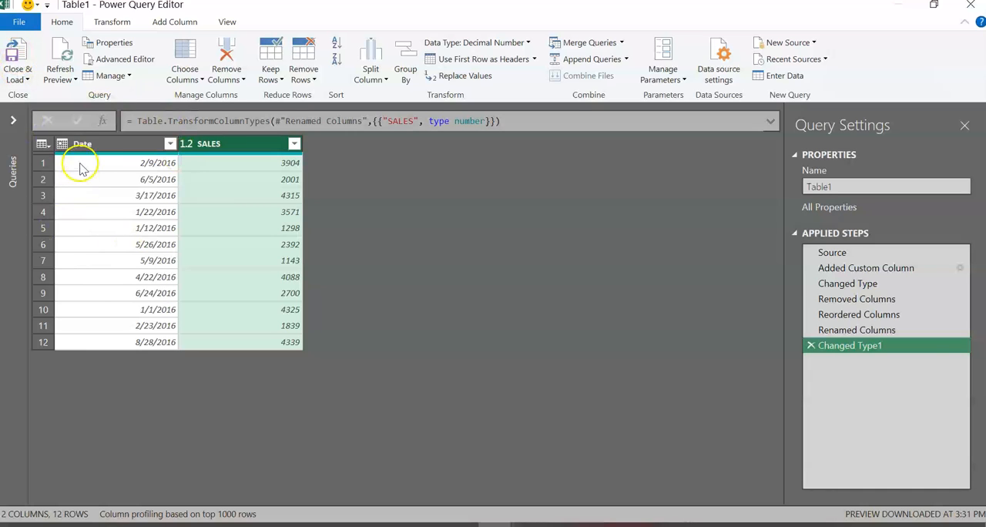
left_click(27, 79)
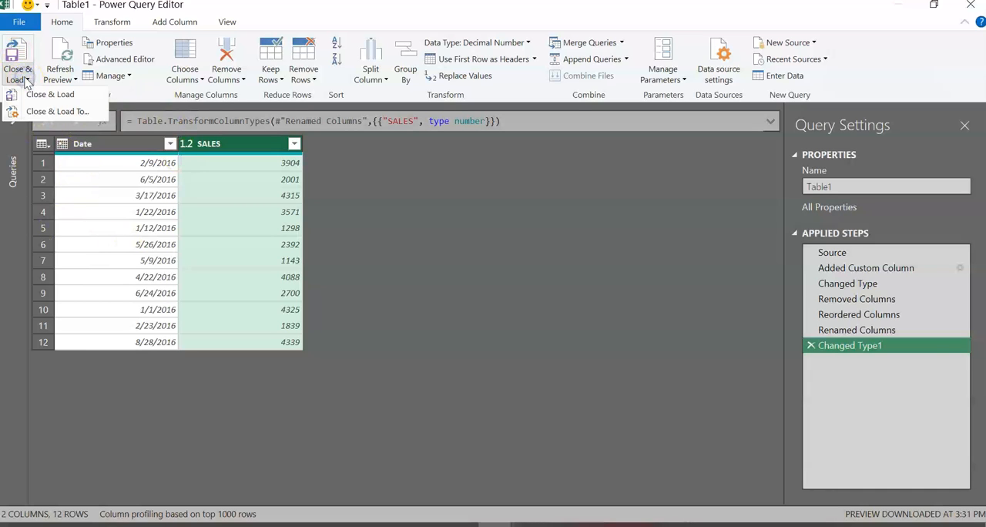
left_click(46, 113)
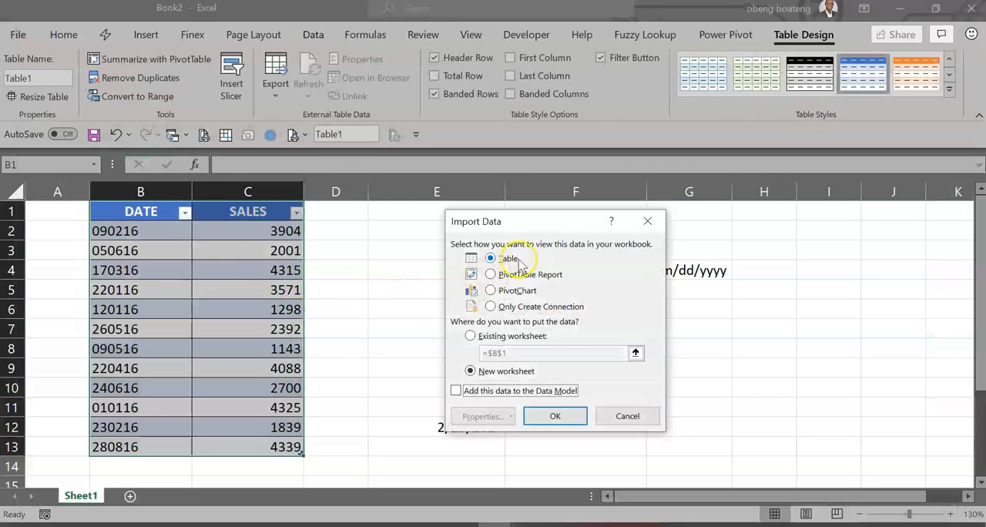
left_click(470, 339)
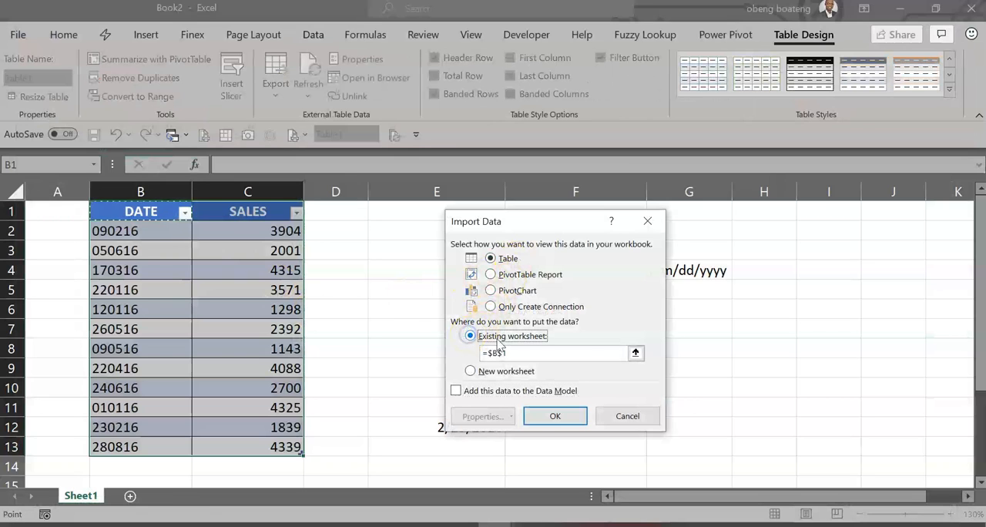
left_click(637, 353)
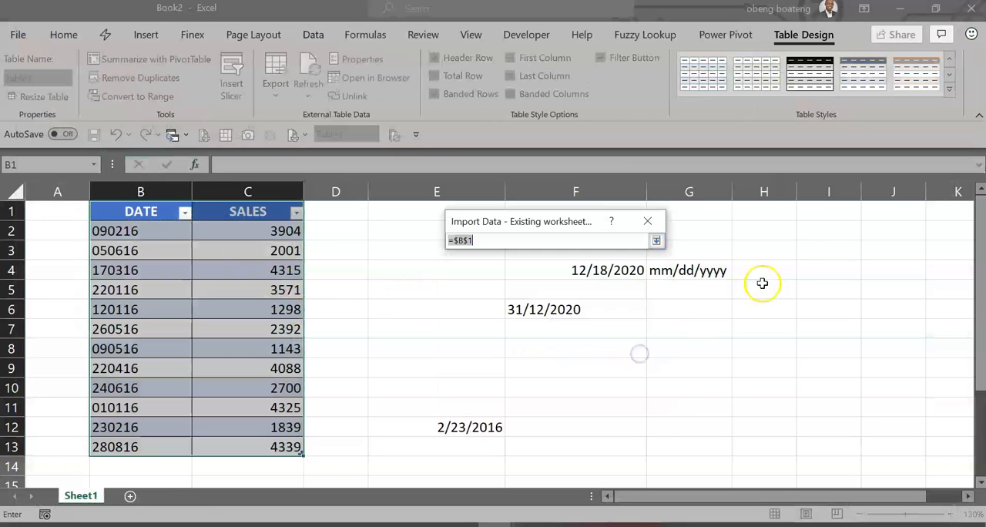
left_click(779, 214)
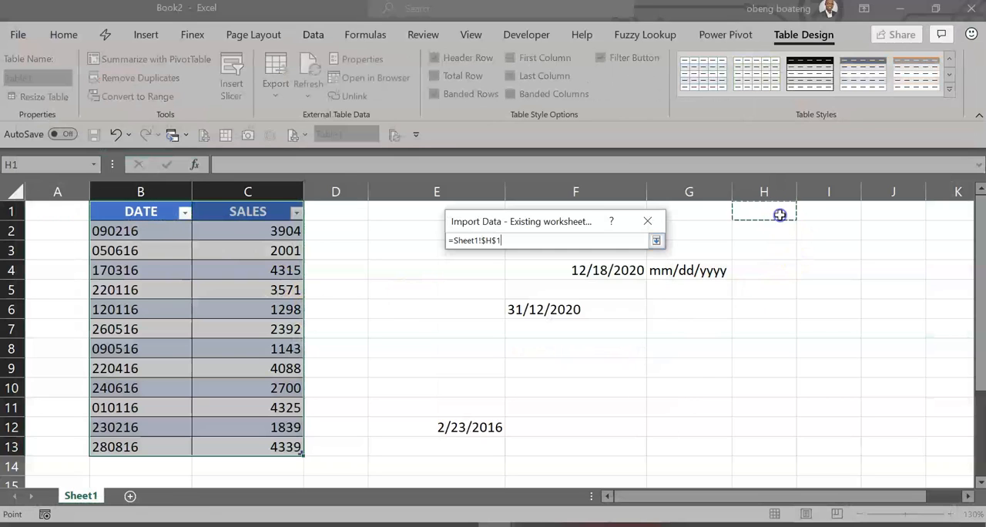
left_click(657, 241)
left_click(557, 416)
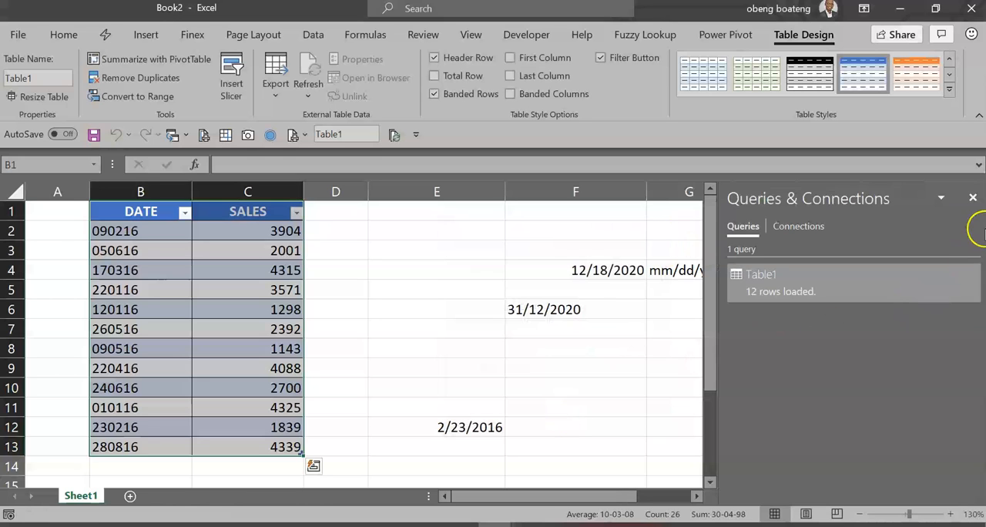
left_click(973, 199)
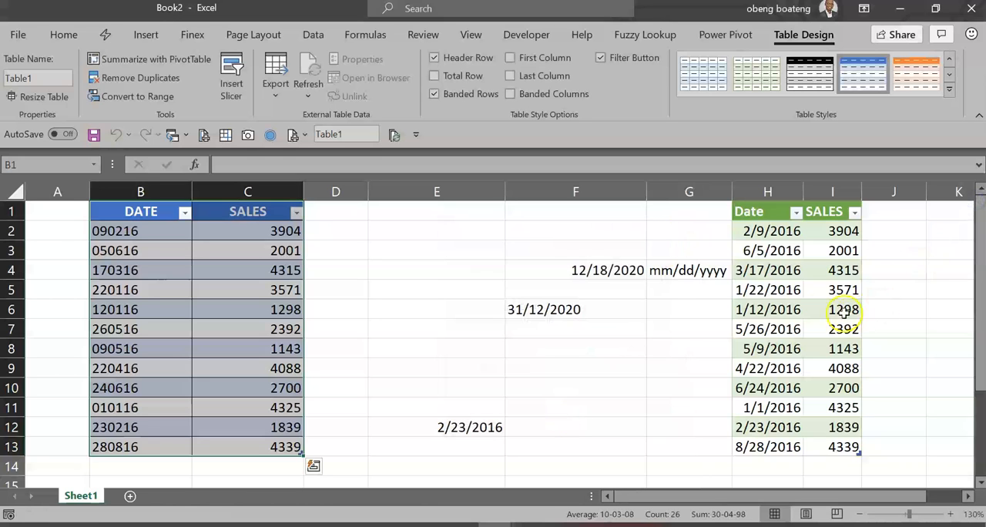
Step: Widen columns H and I and format the dates in H2:H13 in day-month-year style, such as 9-Feb-16
left_click_drag(810, 194, 928, 201)
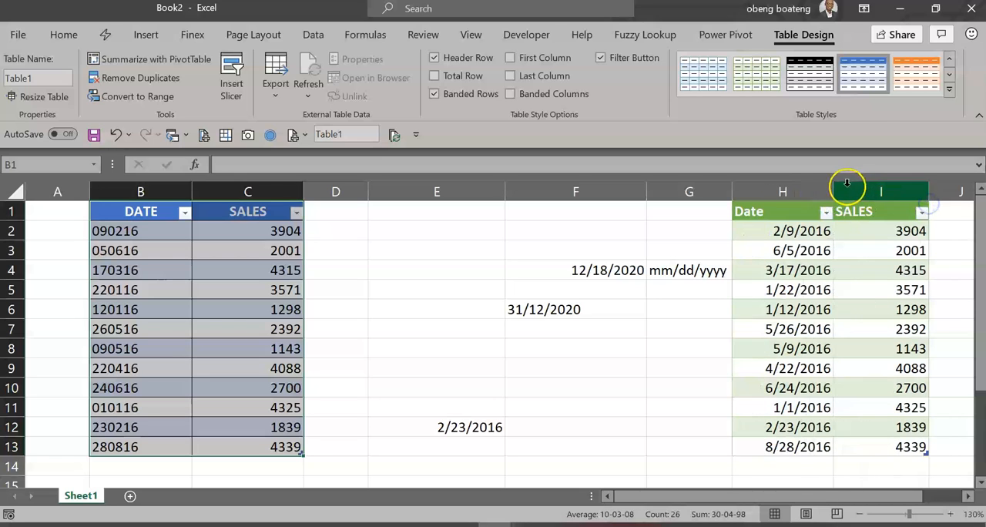
left_click_drag(836, 189, 848, 190)
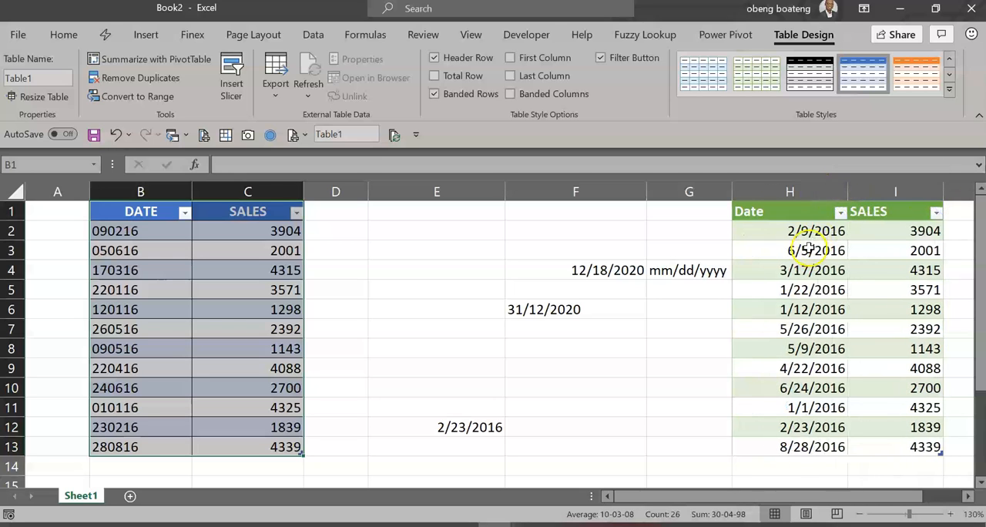
left_click(809, 247)
left_click(812, 240)
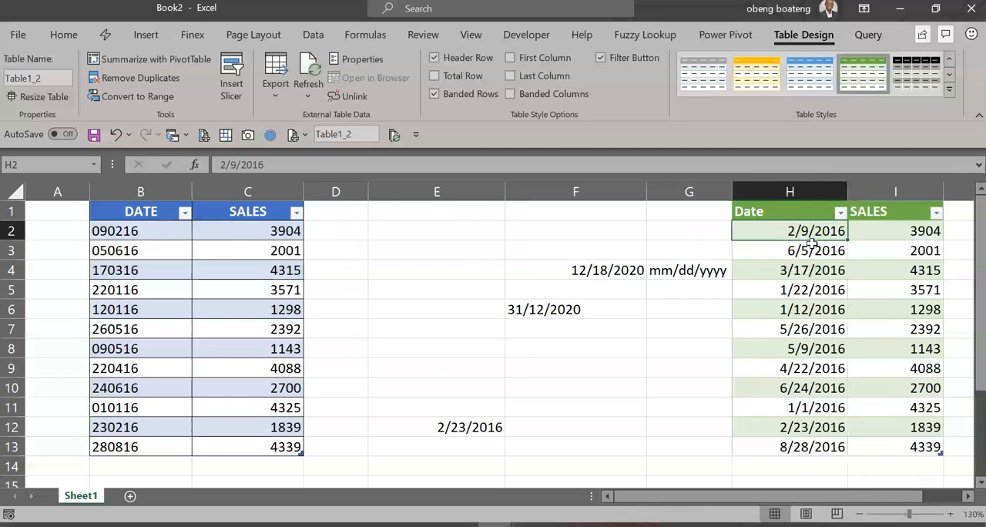
key("ctrl+shift+Down")
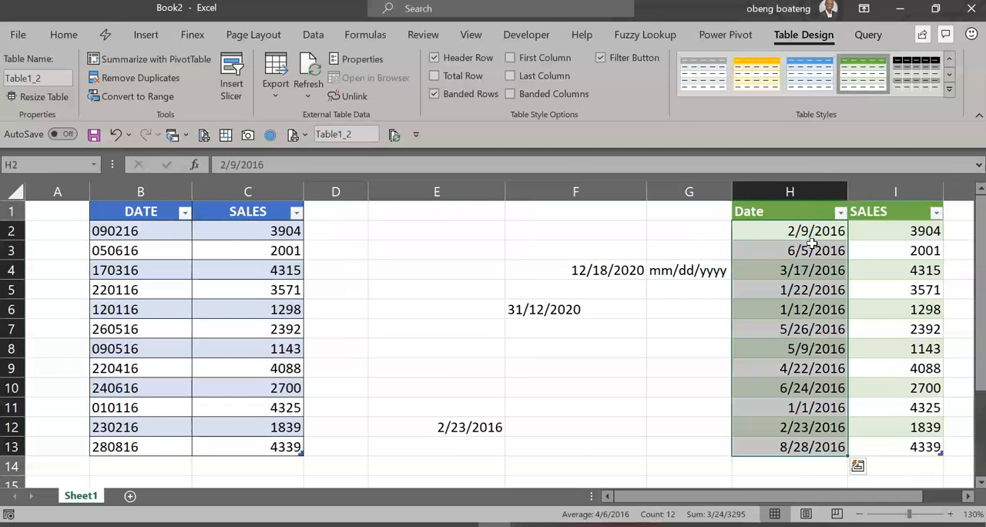
key("ctrl+shift+3")
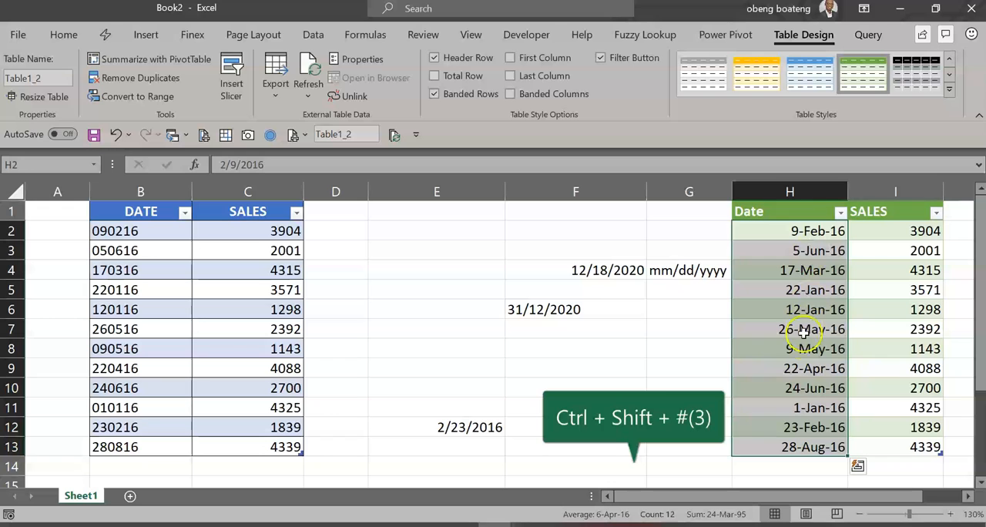
Step: Compare the original codes in B2:B13 with the converted dates and sort the loaded table by Date from oldest to newest
left_click(153, 233)
key("ctrl+shift+Down")
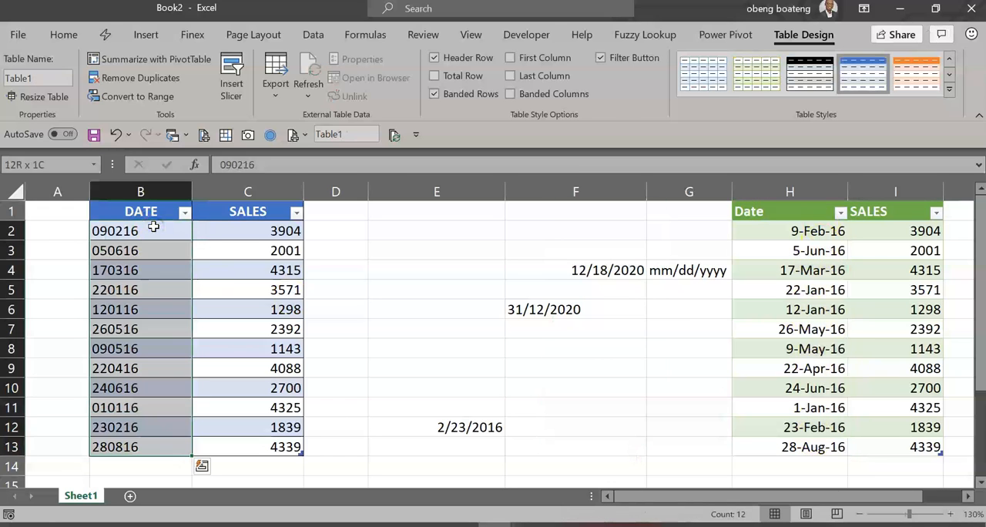
left_click(829, 349)
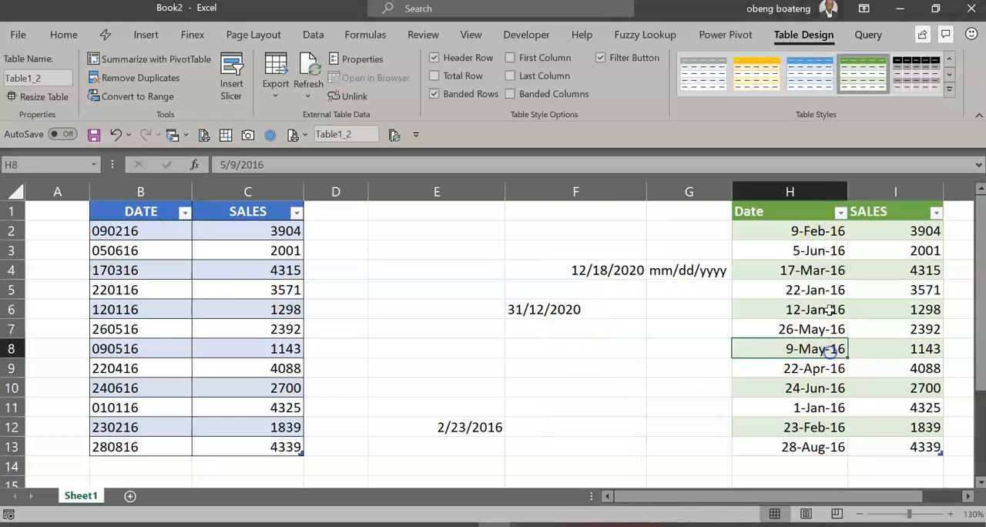
left_click(326, 38)
left_click(402, 65)
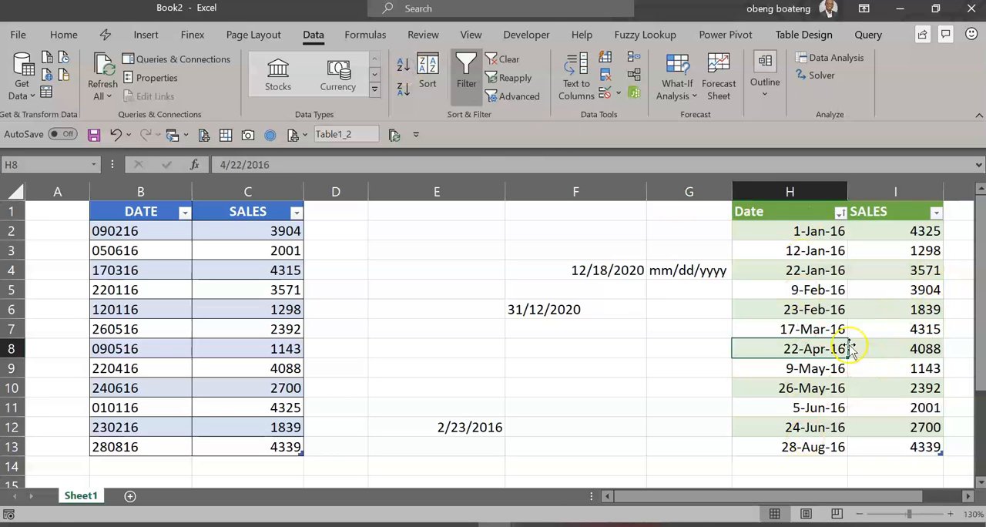
left_click(815, 331)
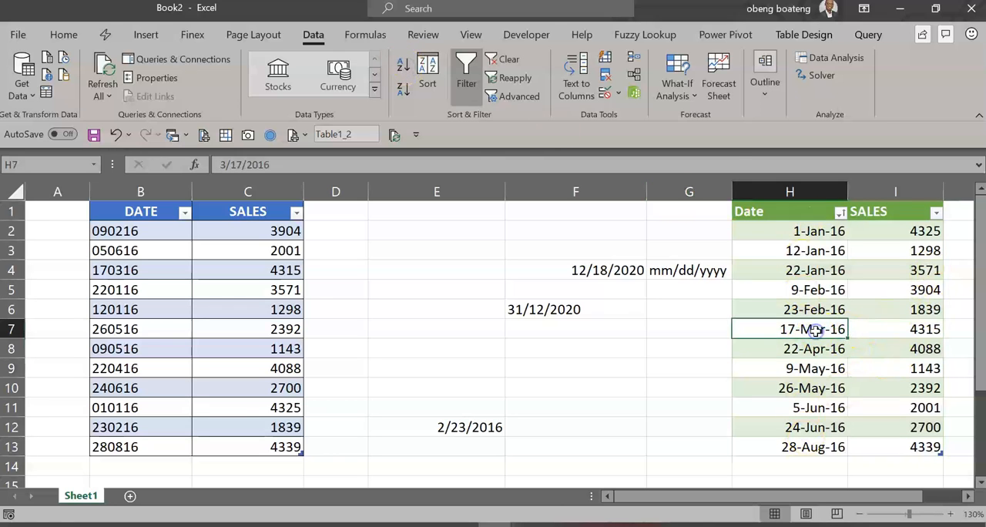